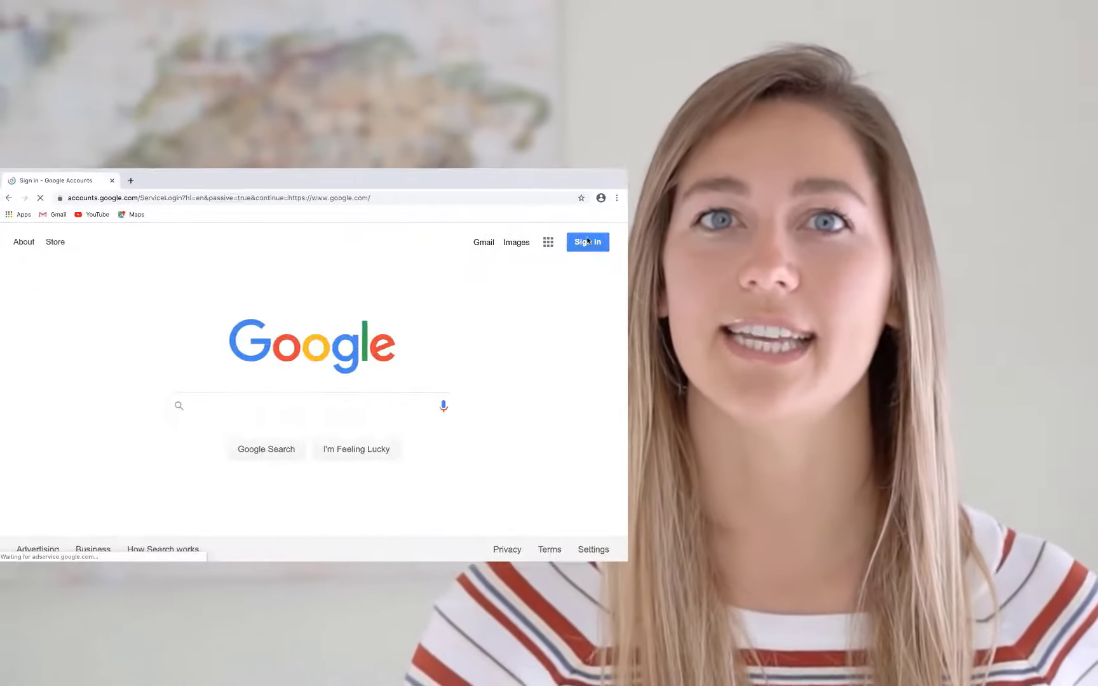
Sign in to the Google account by entering the account password, and open Google Meet from the Google apps
click(338, 363)
text(•••••••••••••)
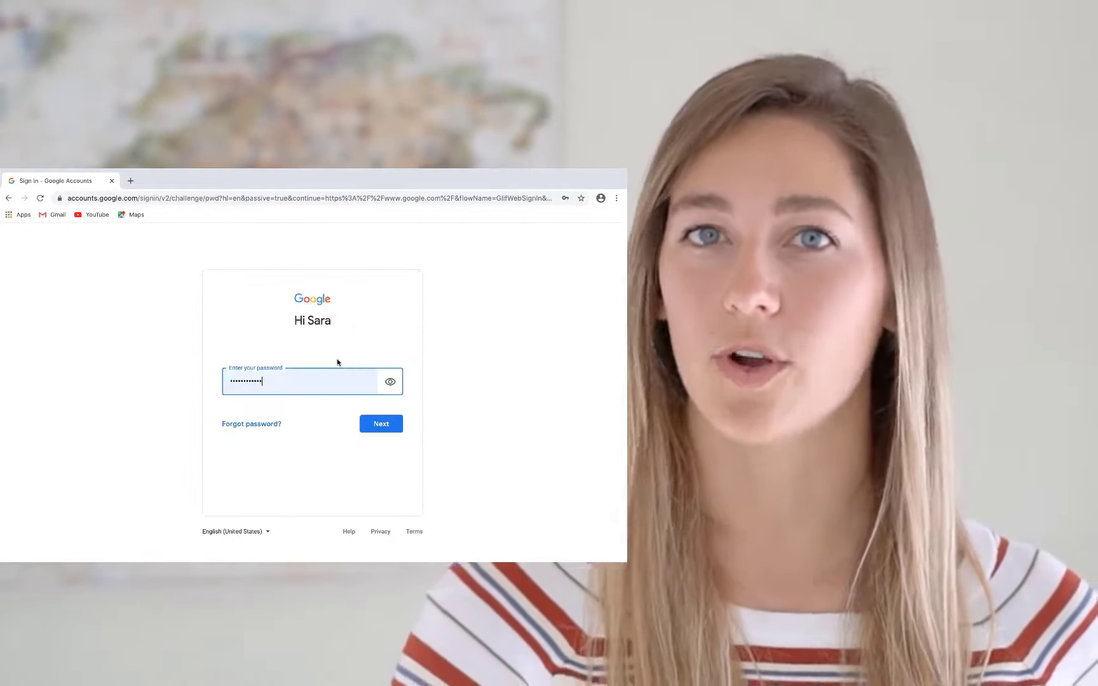
click(380, 426)
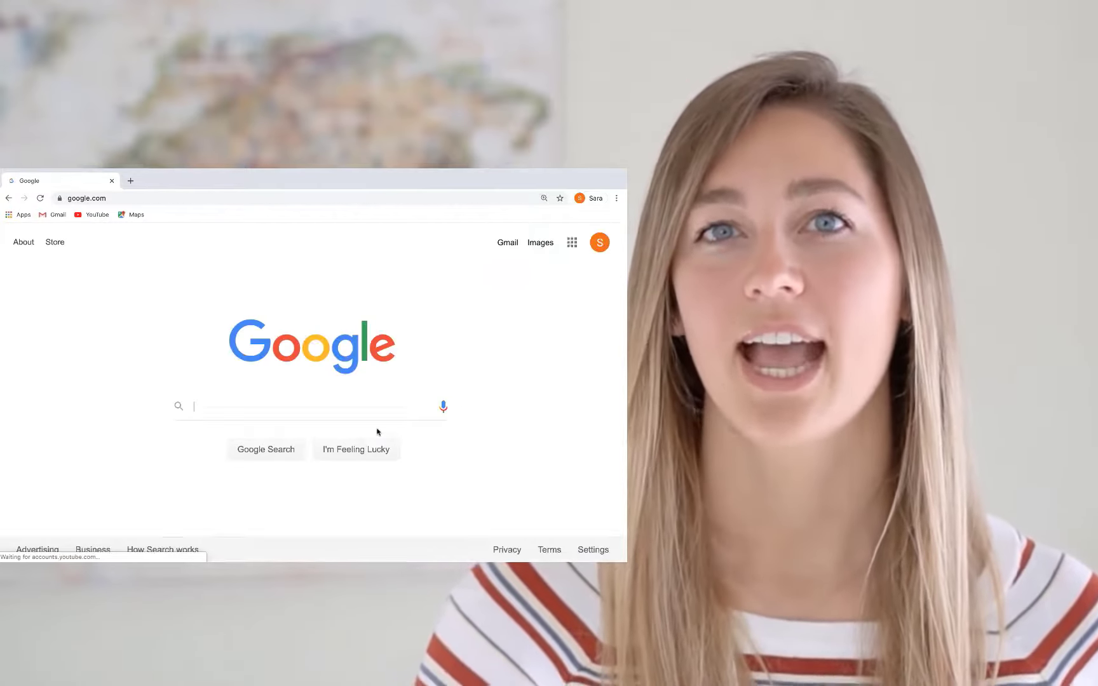
click(572, 243)
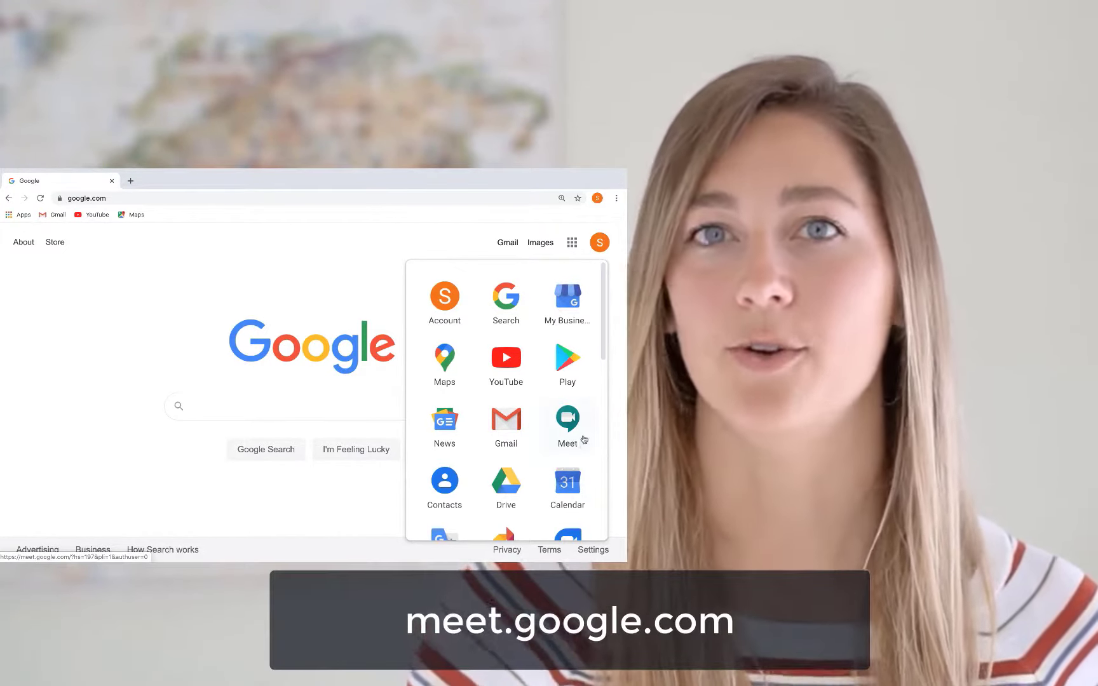
click(584, 439)
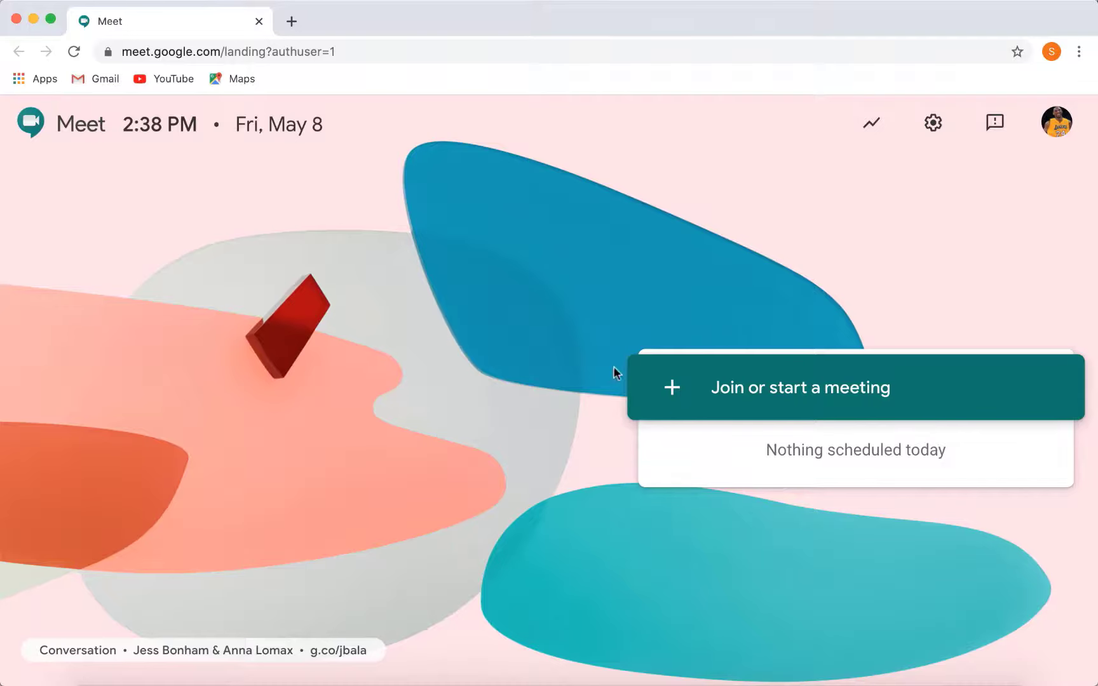
Open Google Calendar at calendar.google.com in a new browser tab
click(291, 23)
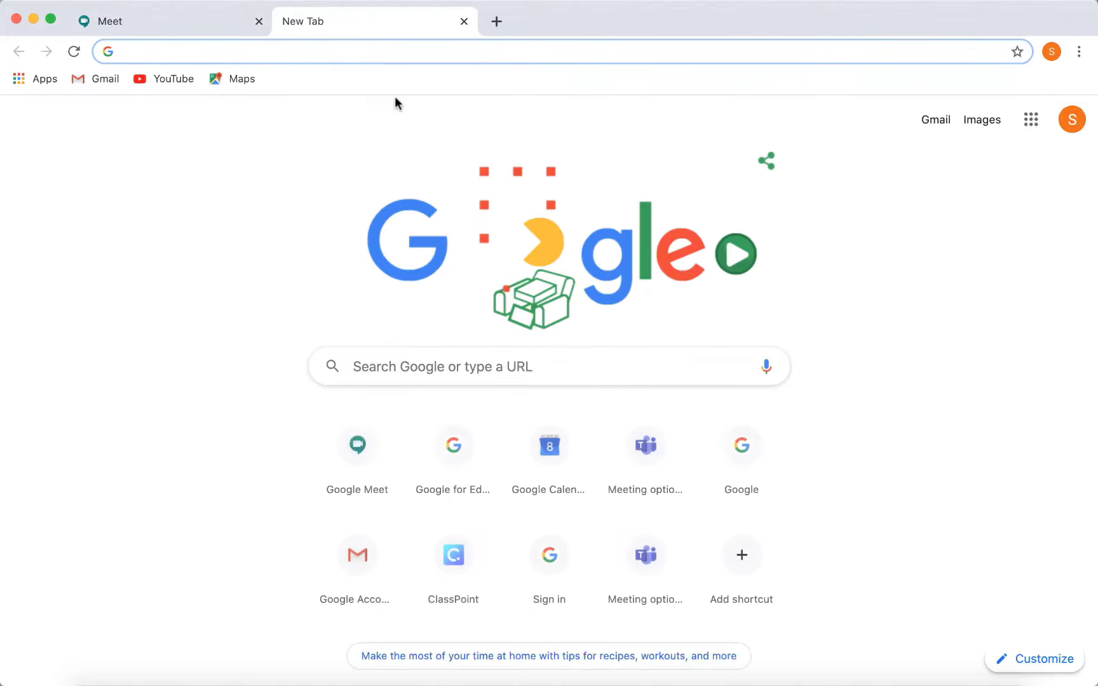
text(calendar.google.com)
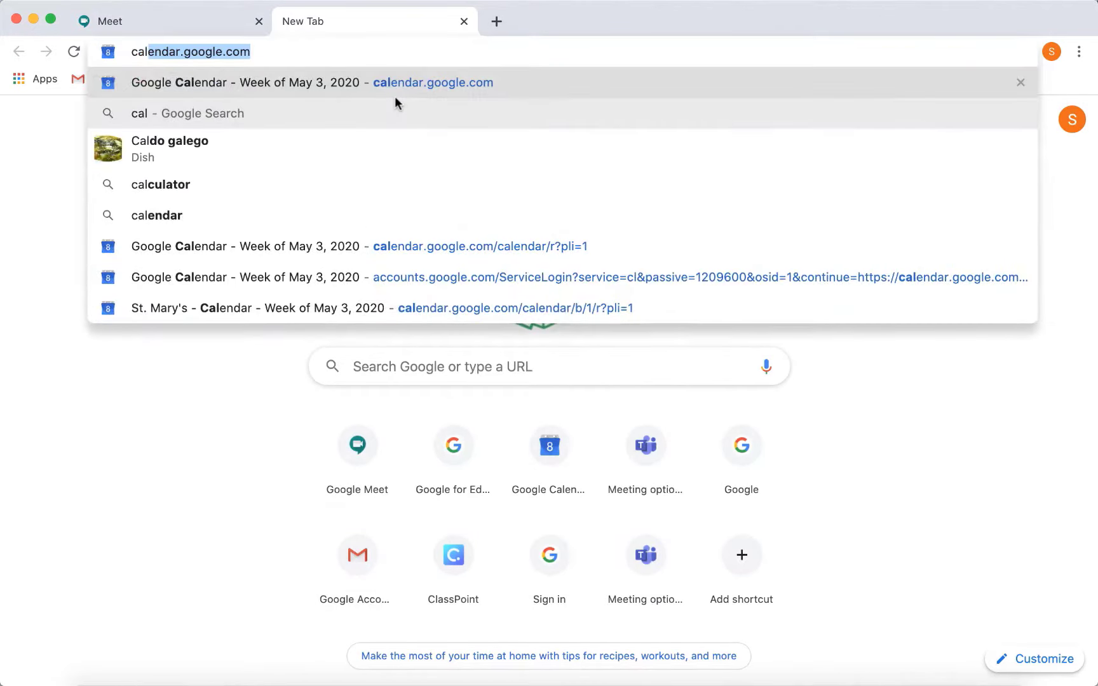
key(Return)
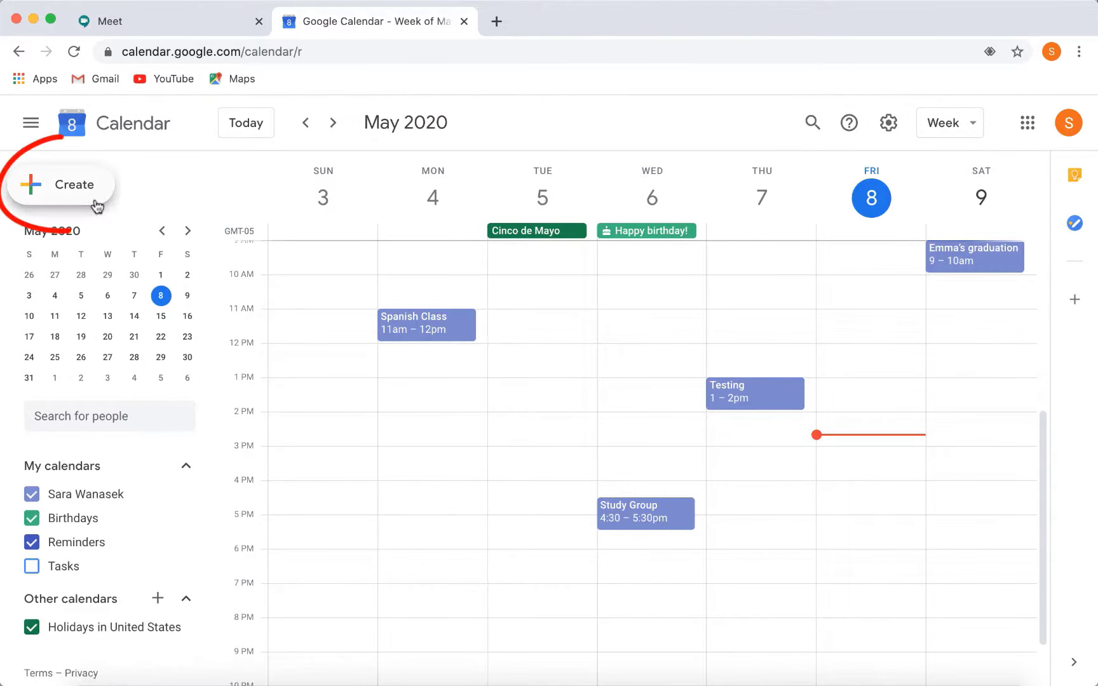
Set up a calendar event titled Demo Class on May 8, 2020 from 2:45pm to 3:45pm with Google Meet video conferencing
click(855, 436)
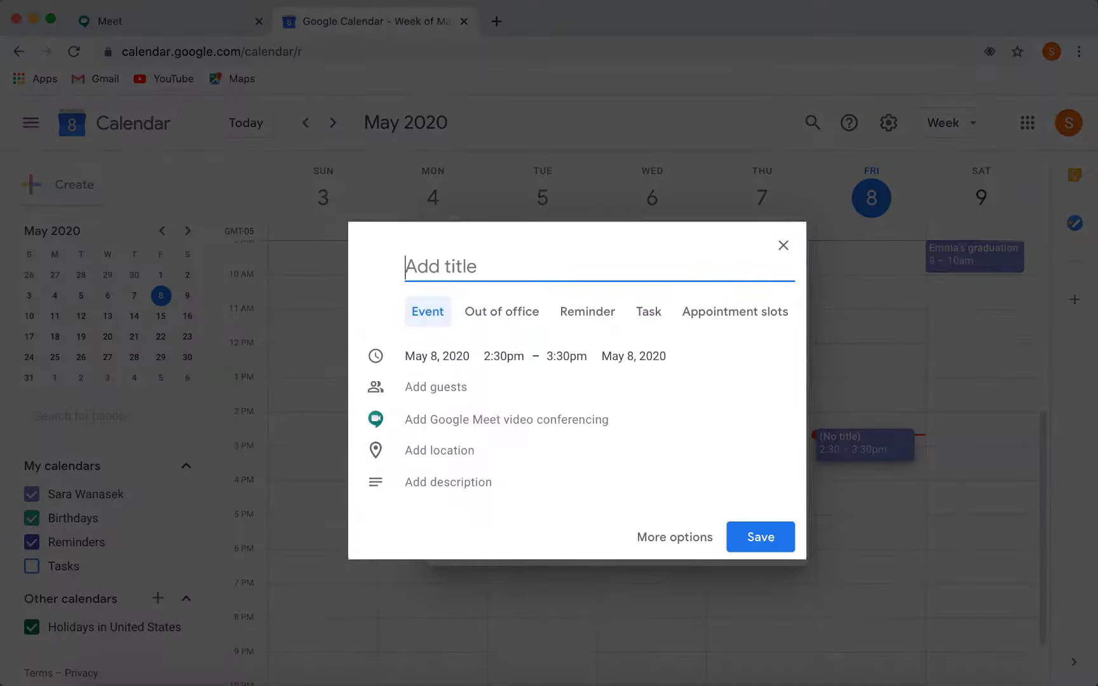
text(Demo ClassDemo Clas)
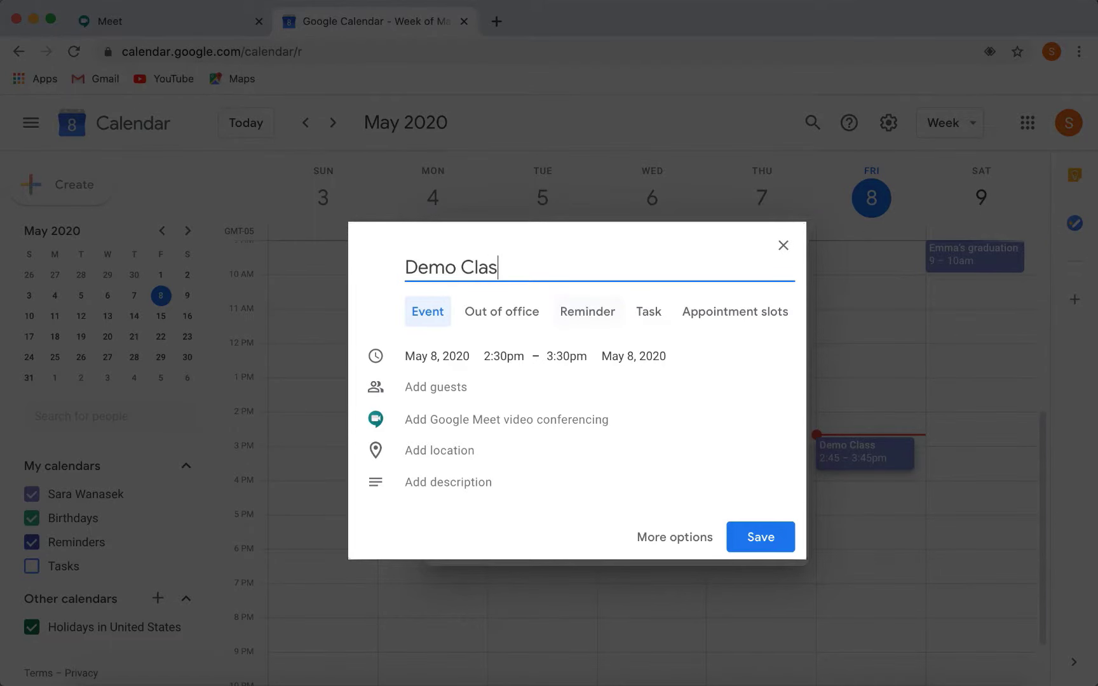
text(s)
click(504, 356)
click(533, 505)
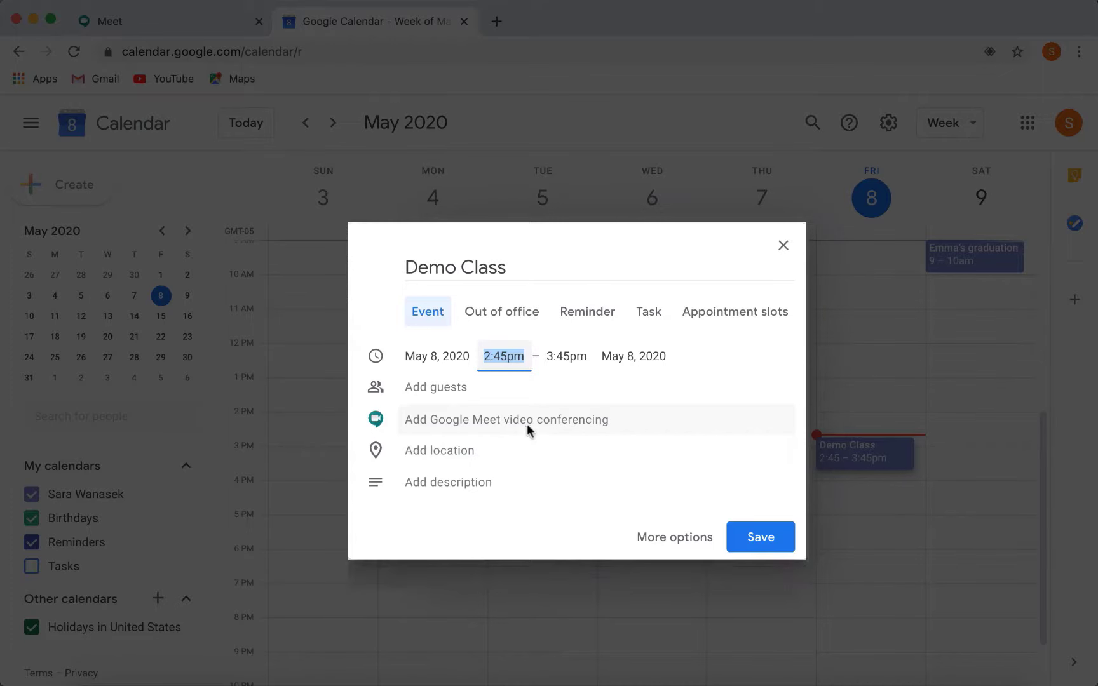
click(530, 435)
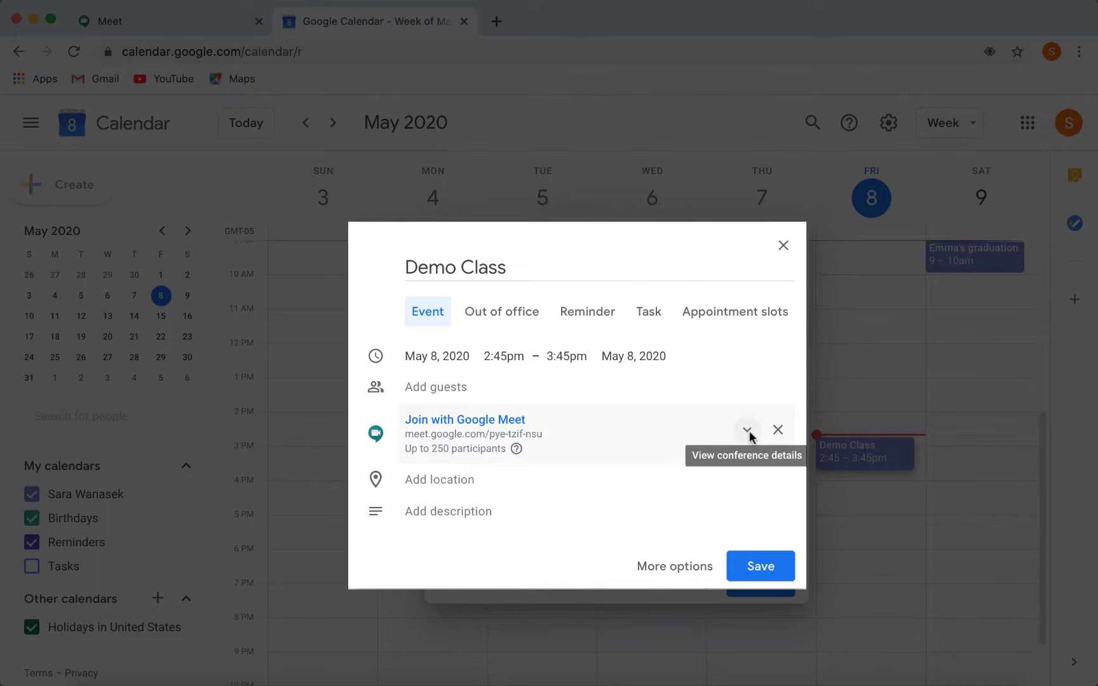
click(748, 431)
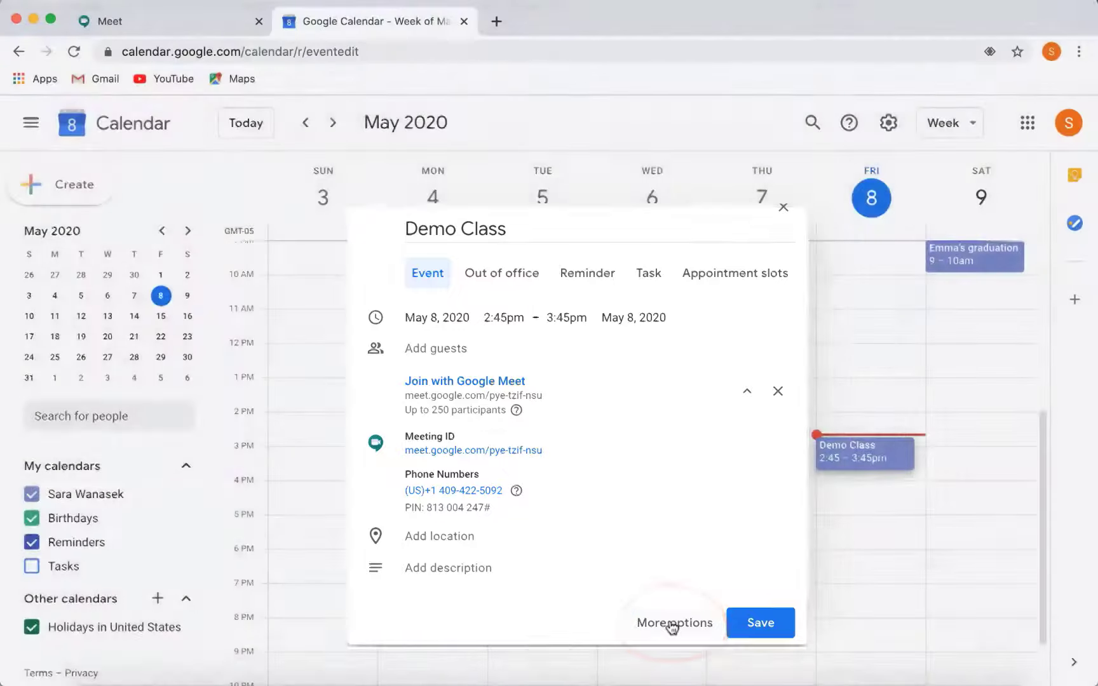
Remove the guests' permission to invite others in the event's full options and save the event
click(673, 626)
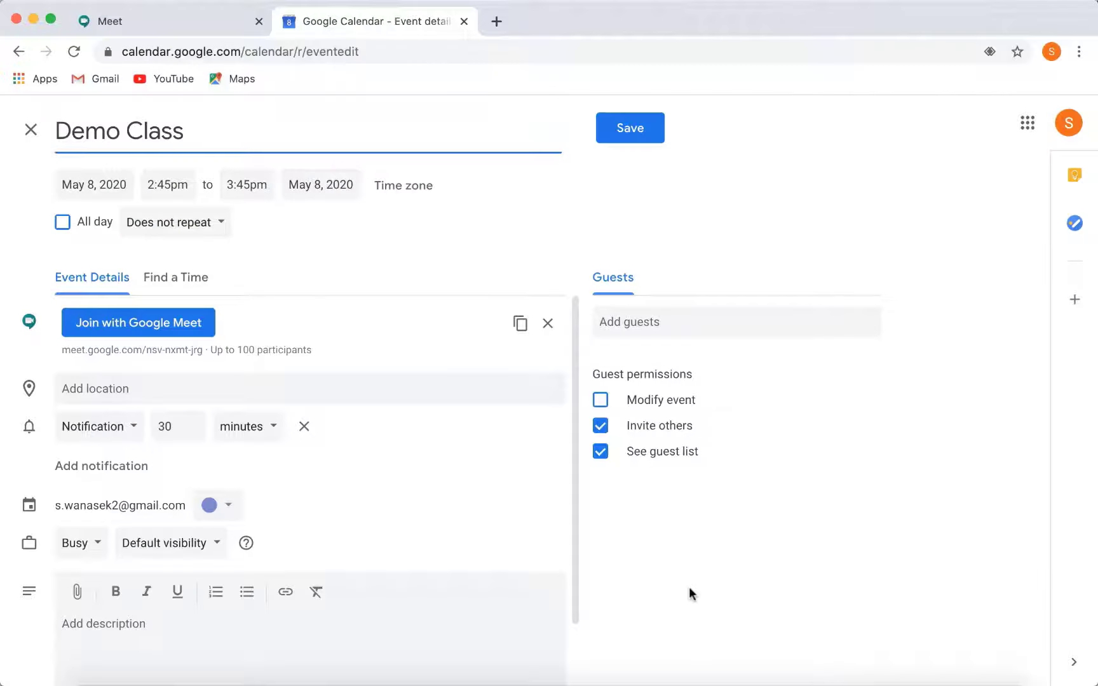
click(600, 428)
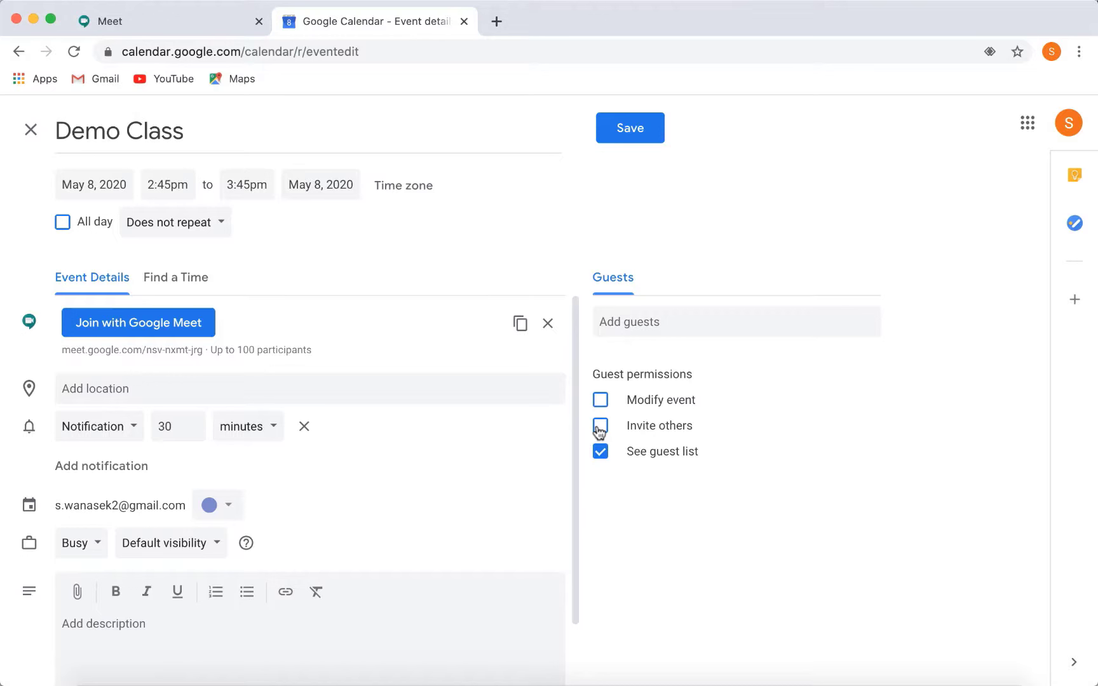
click(634, 135)
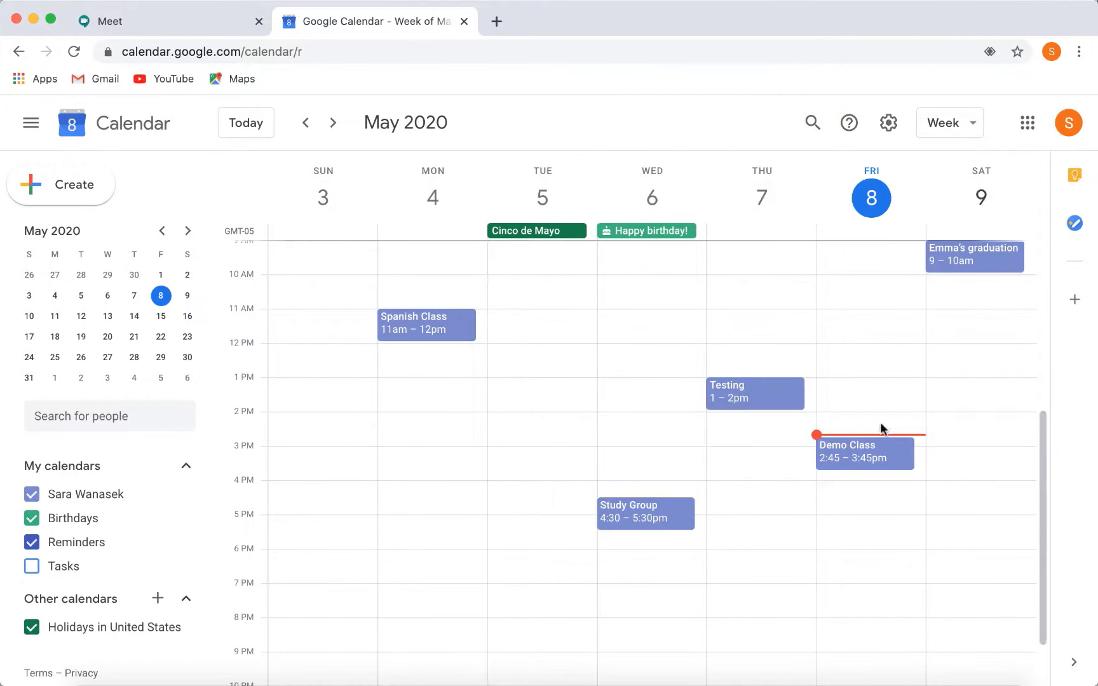
Check the Demo Class event on the calendar and open its scheduled meeting from the Google Meet page
click(895, 462)
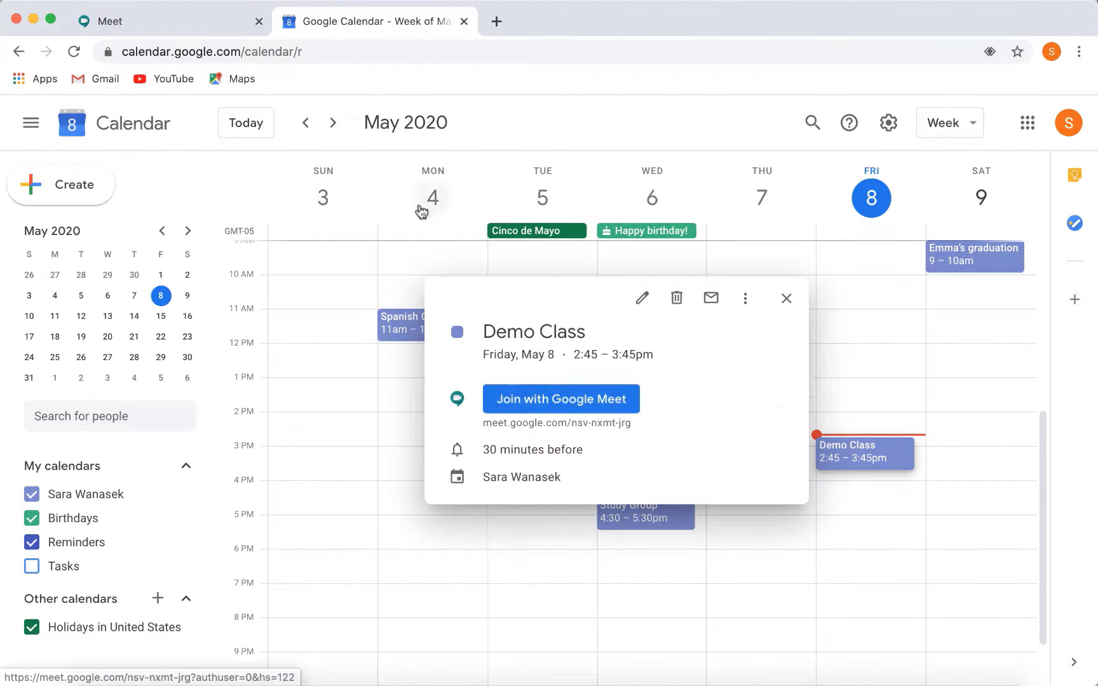
click(213, 29)
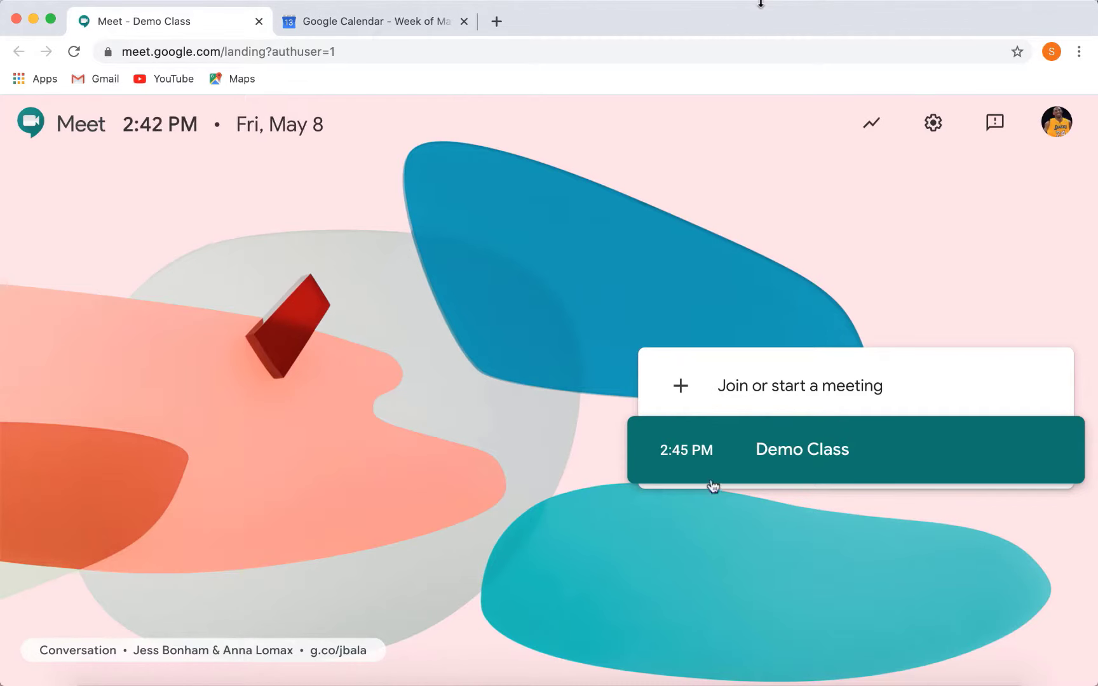
click(732, 468)
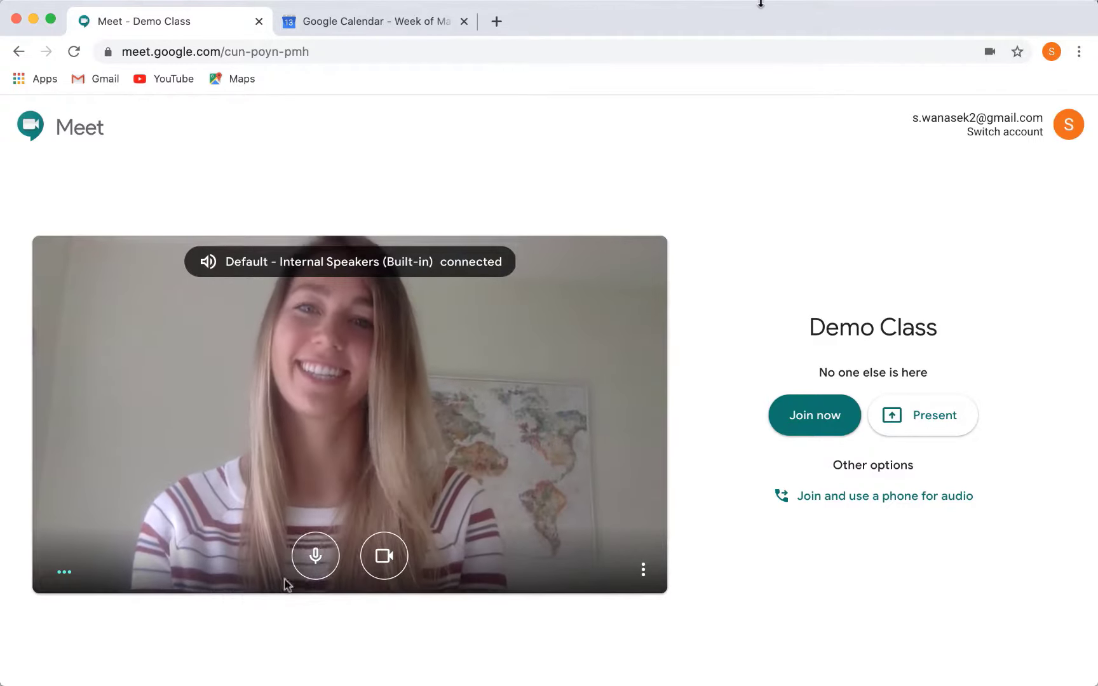
Join the Demo Class meeting with the camera and microphone turned off, and admit the participant waiting to join
click(375, 568)
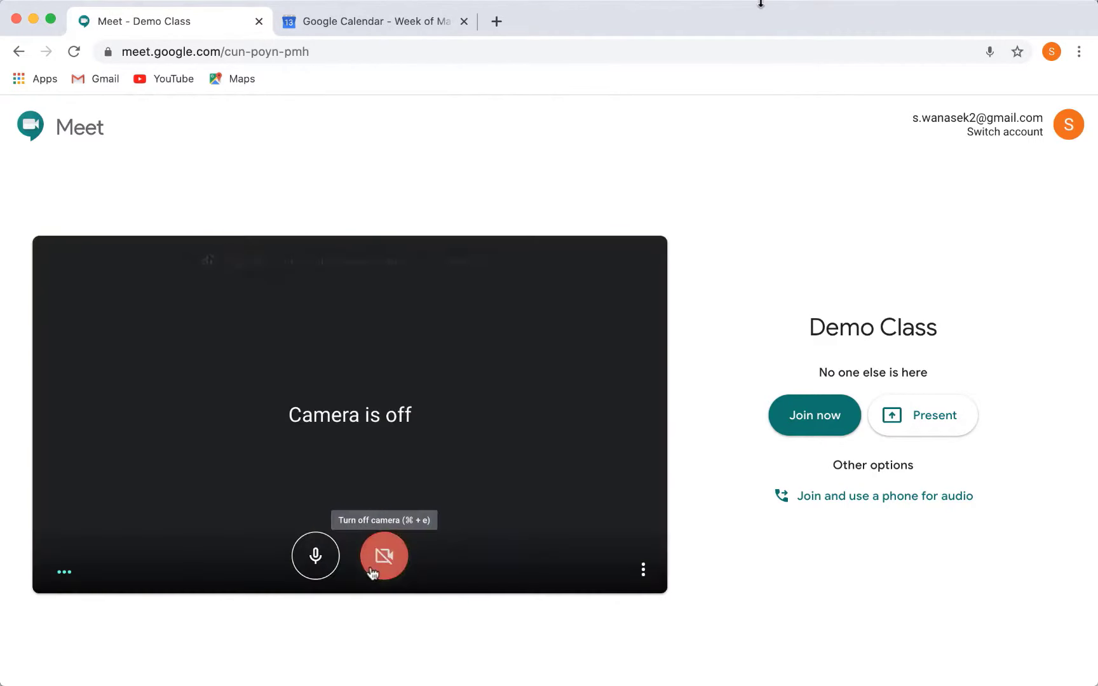
click(318, 565)
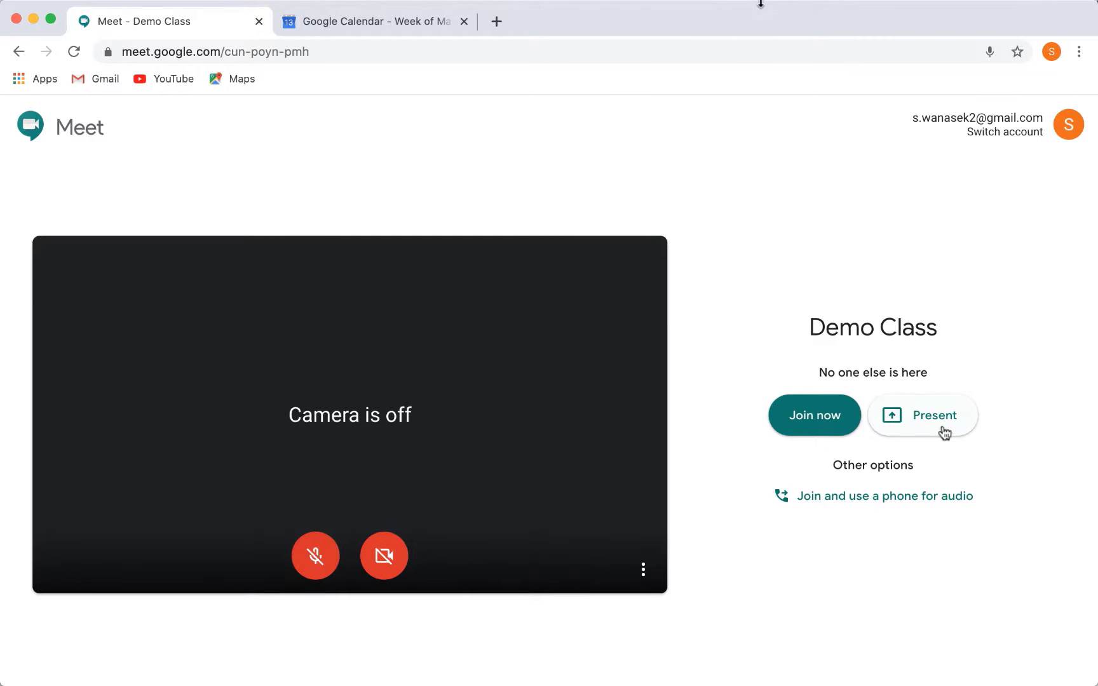
click(815, 415)
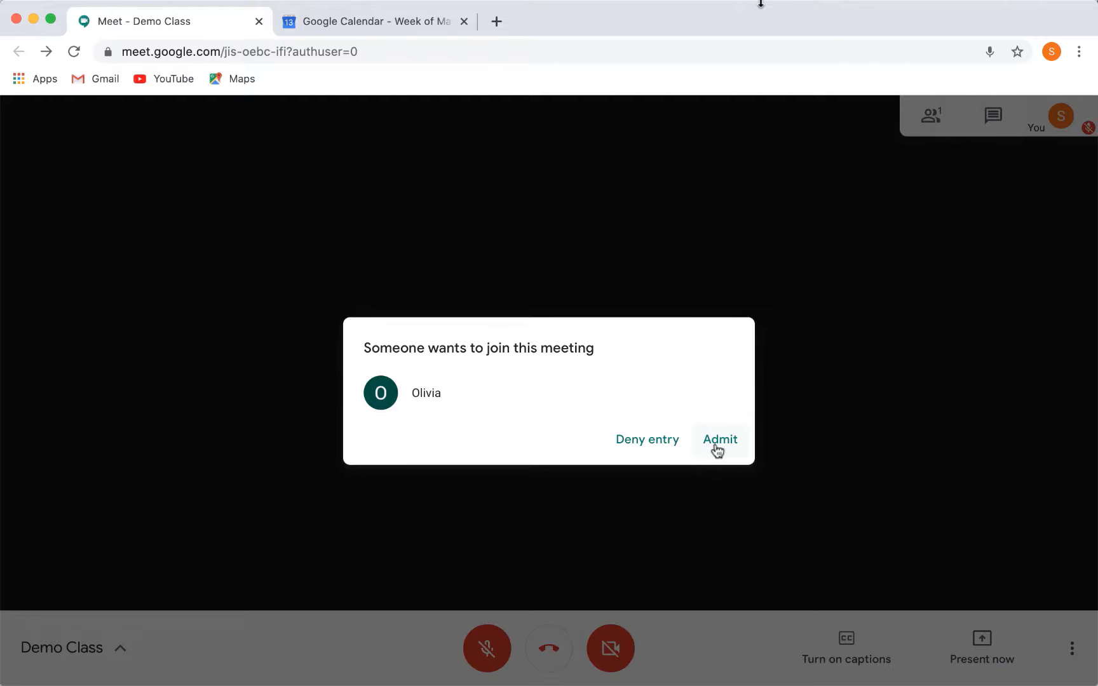
click(718, 448)
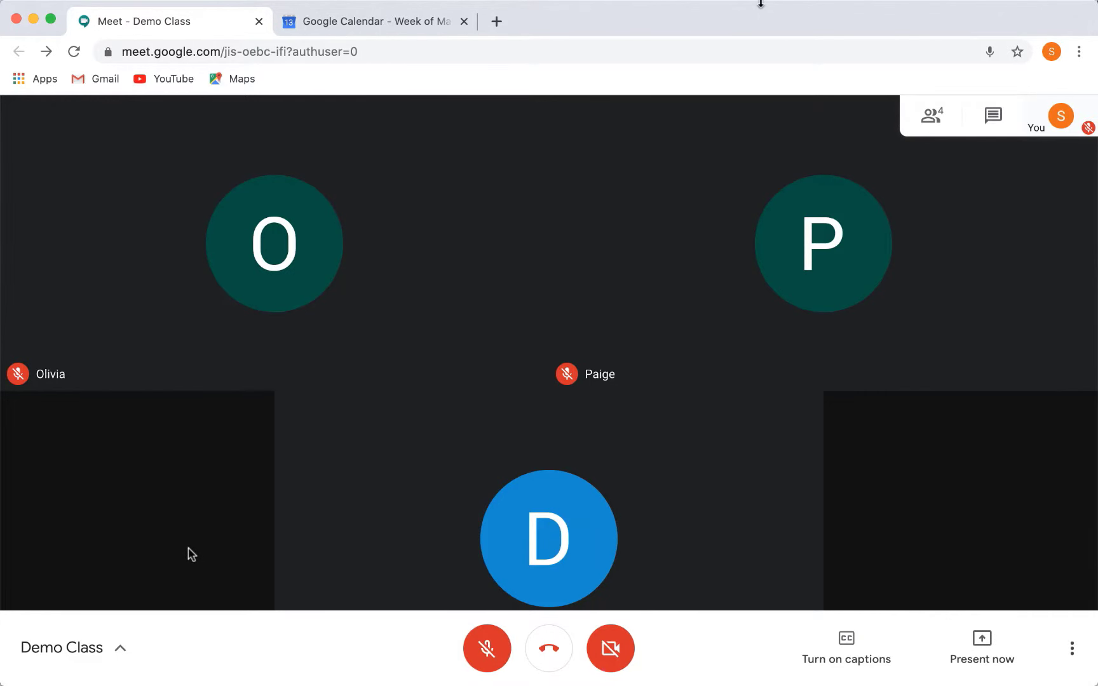
View the Demo Class meeting's joining details and its calendar attachments
click(121, 649)
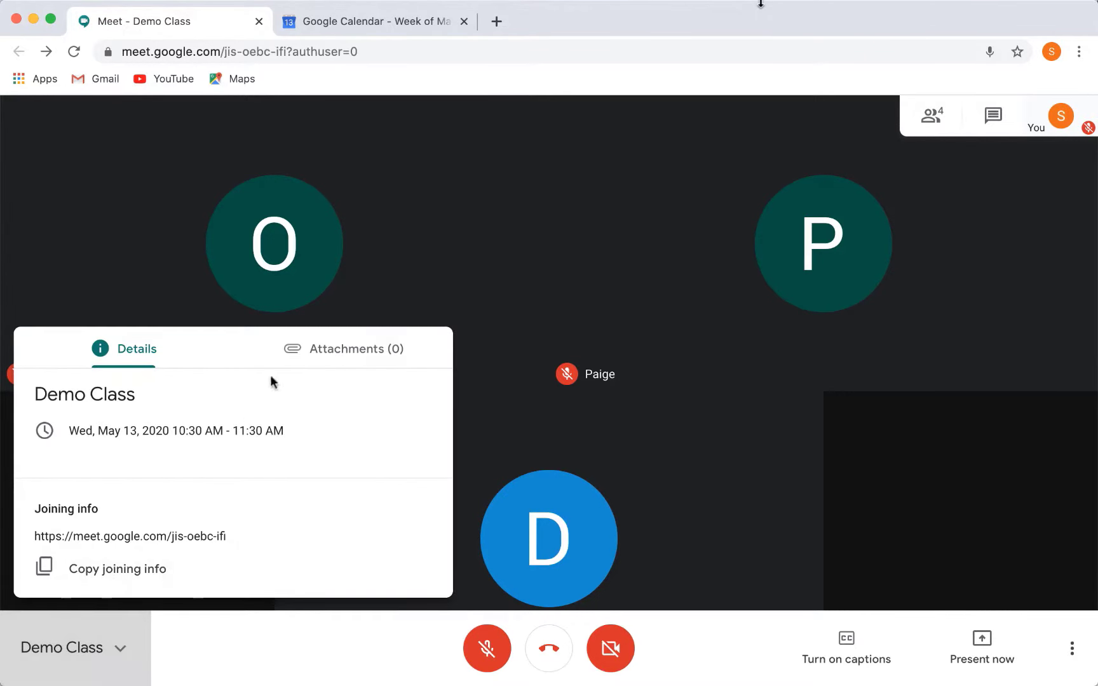
click(299, 362)
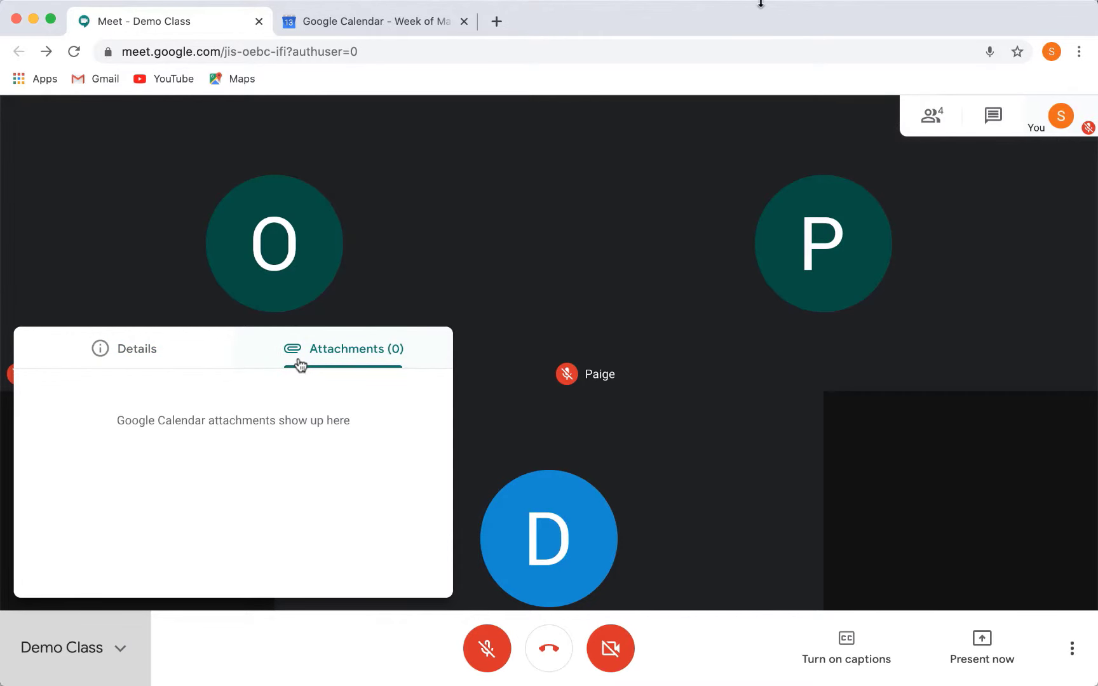
click(483, 398)
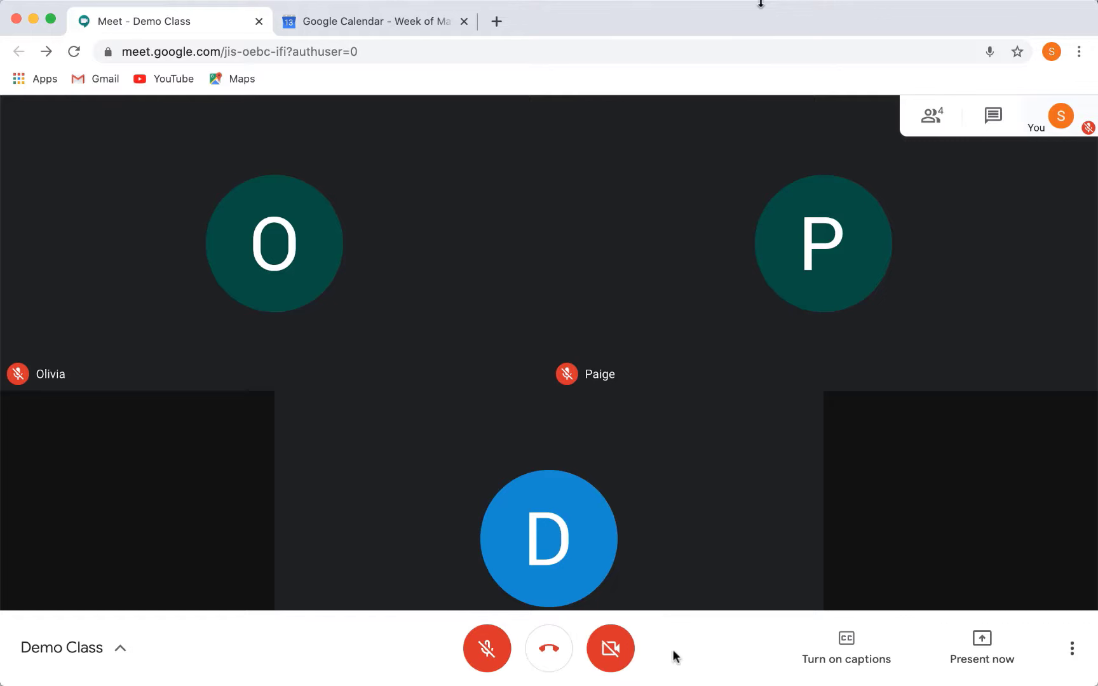
Try out the live captions with the microphone on, and turn both off again
click(487, 647)
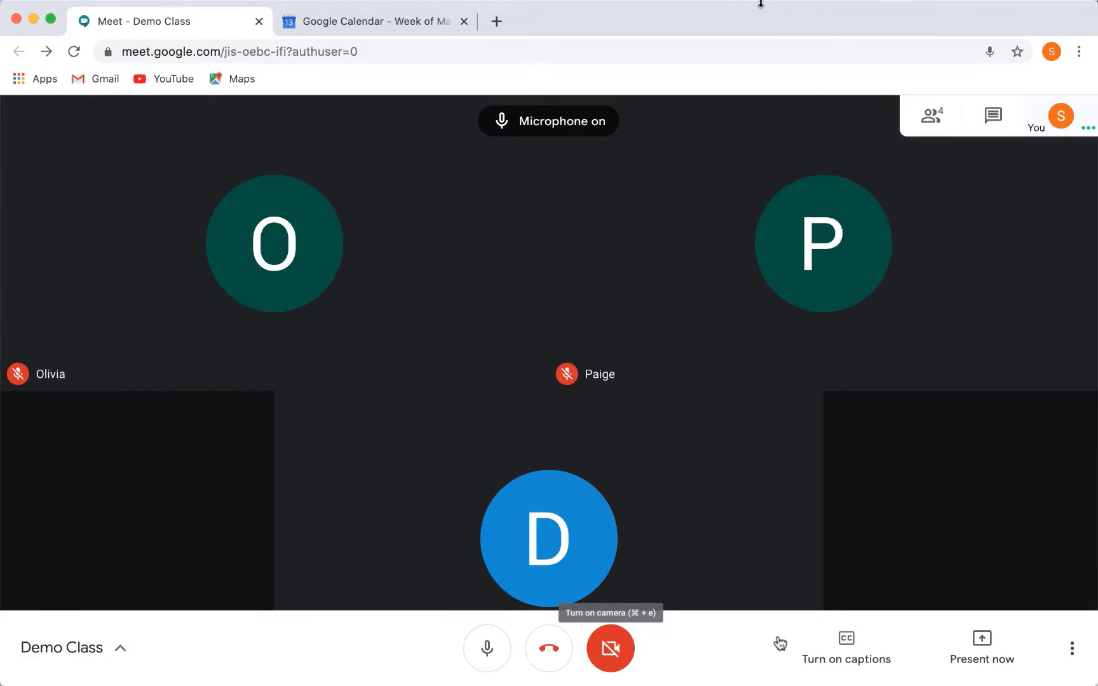
click(845, 657)
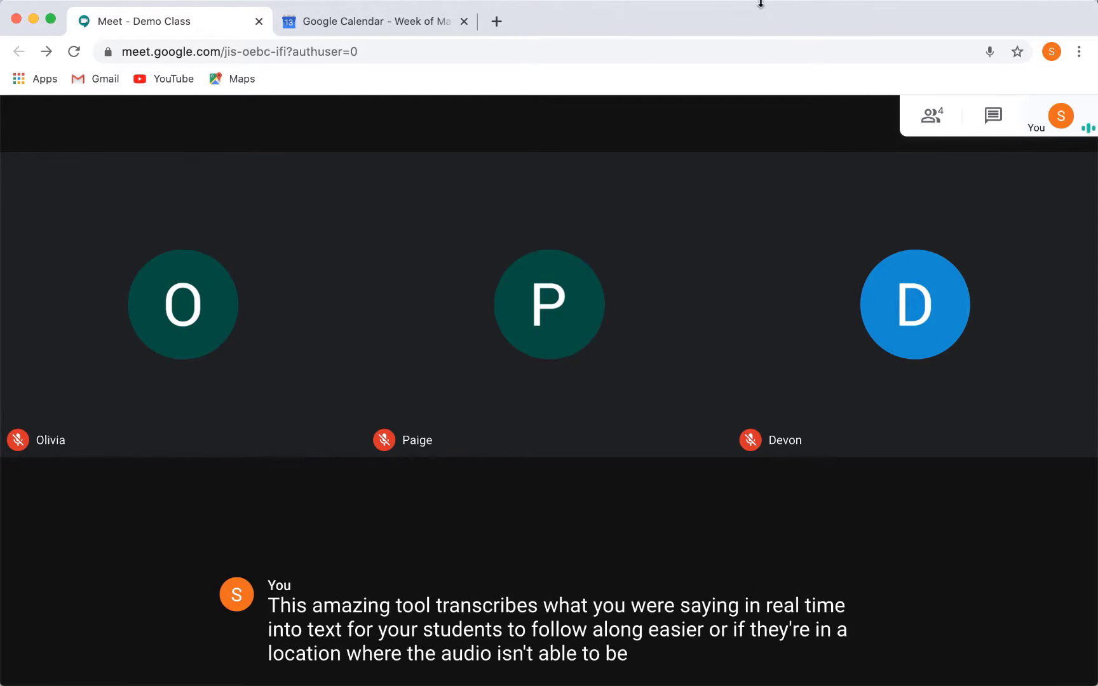
click(846, 645)
key(ctrl+d)
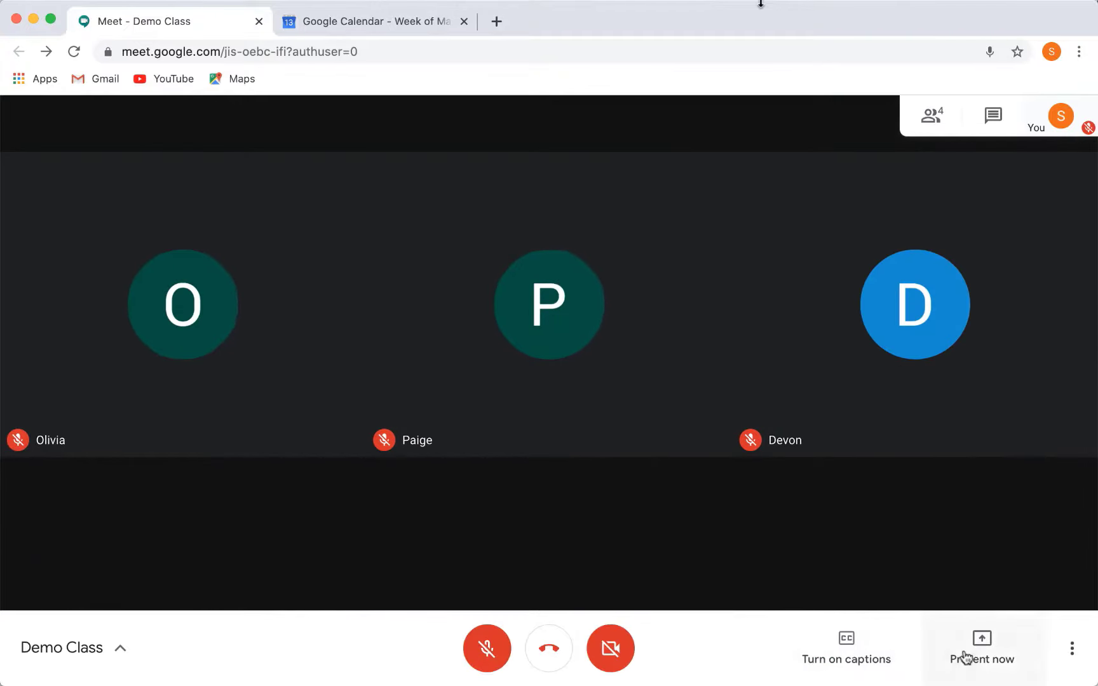
Look through the meeting's additional options and the participant list
click(1070, 650)
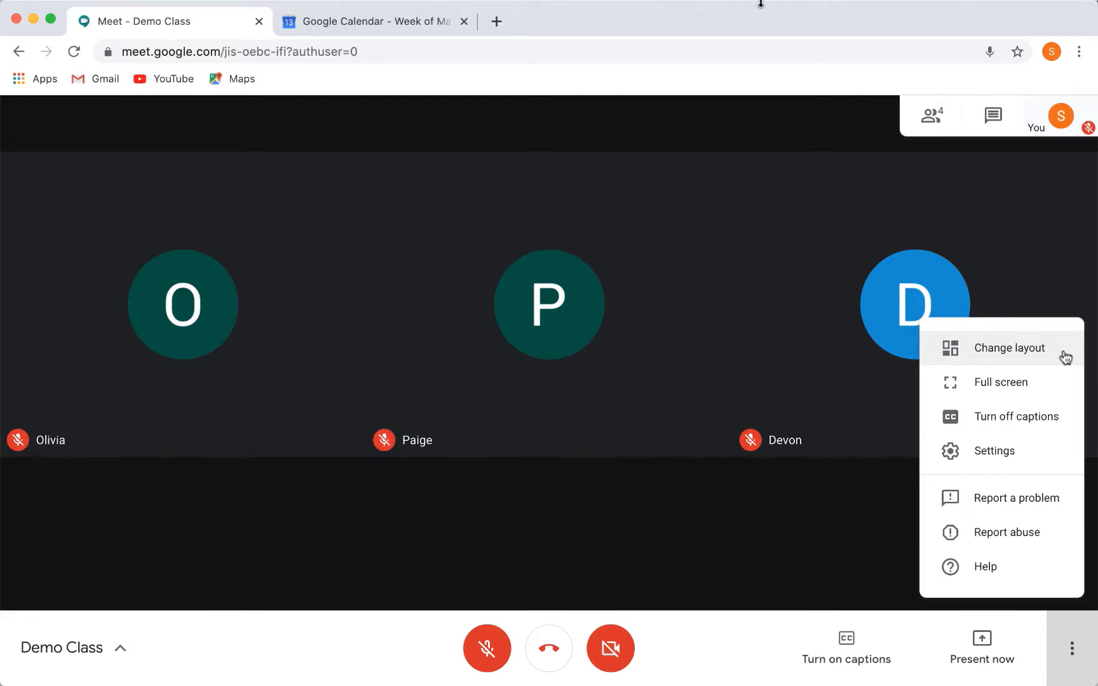
click(1083, 228)
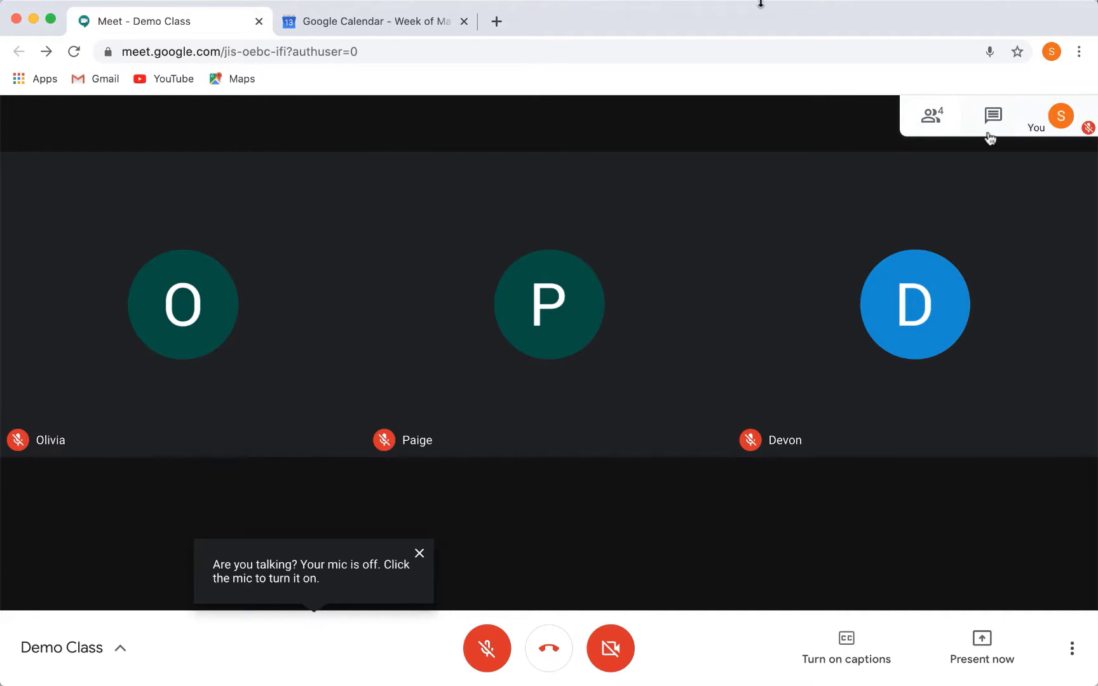
click(938, 137)
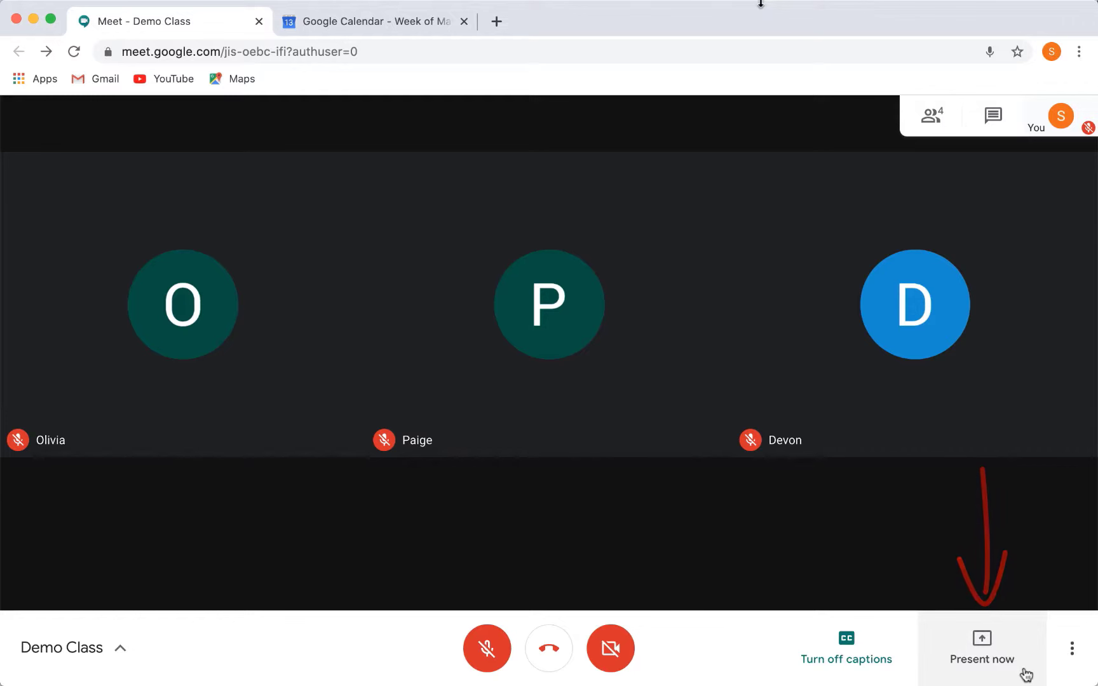
Examine the choices for presenting a window and a Chrome tab to the meeting, cancelling without sharing either
click(1025, 675)
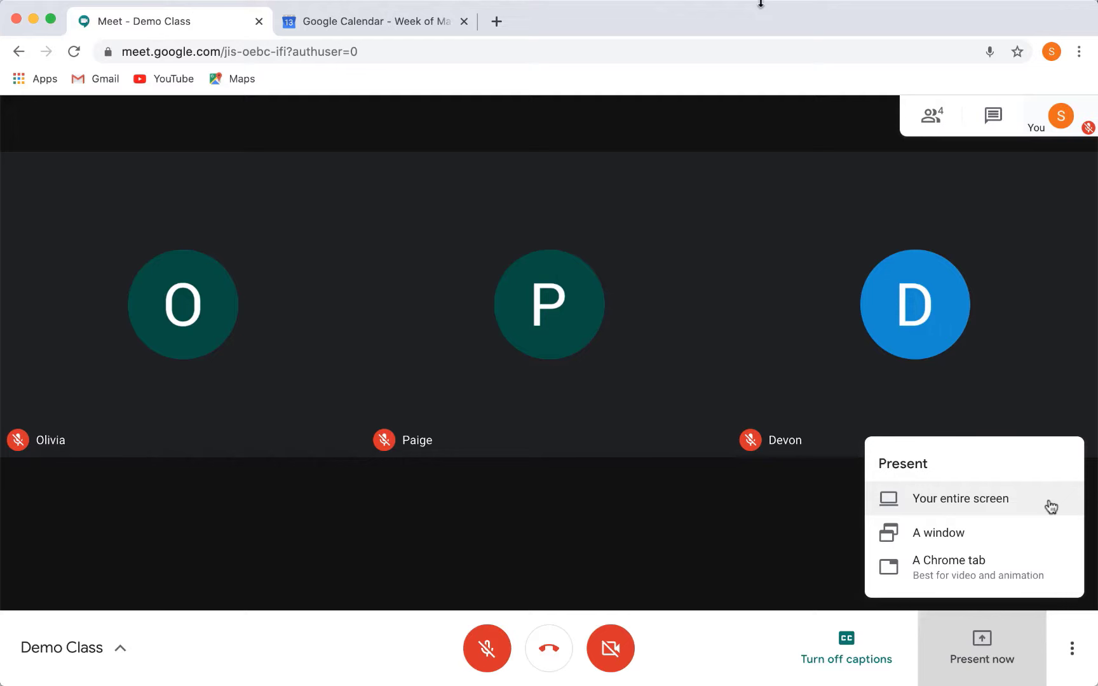
click(1049, 537)
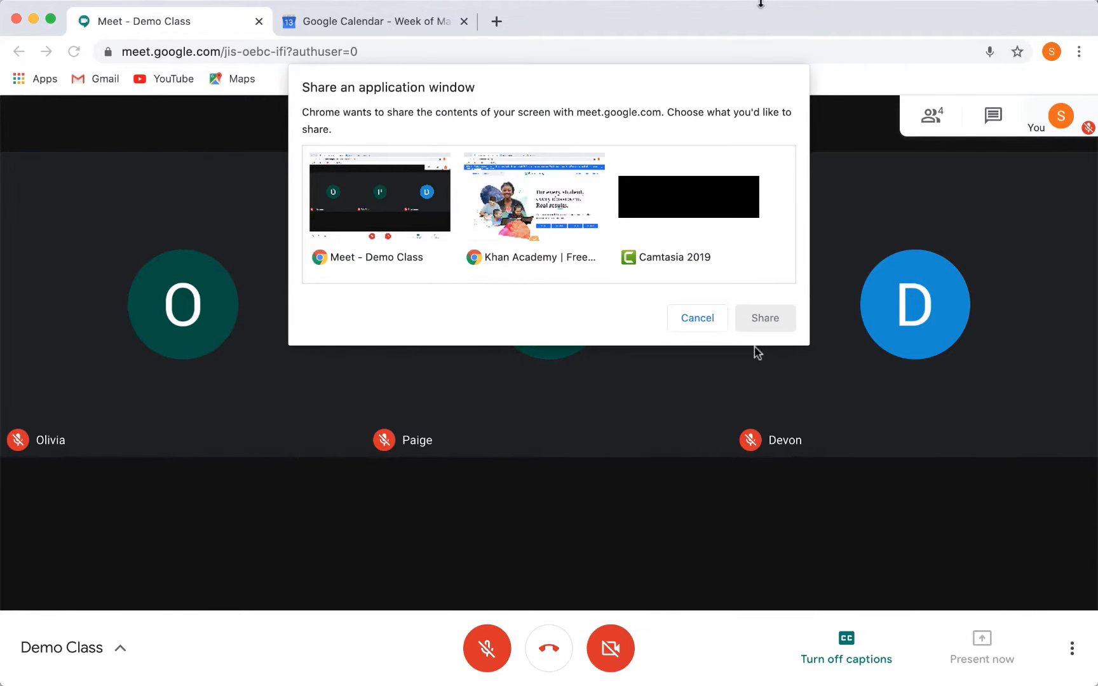
click(714, 326)
click(962, 661)
click(1003, 577)
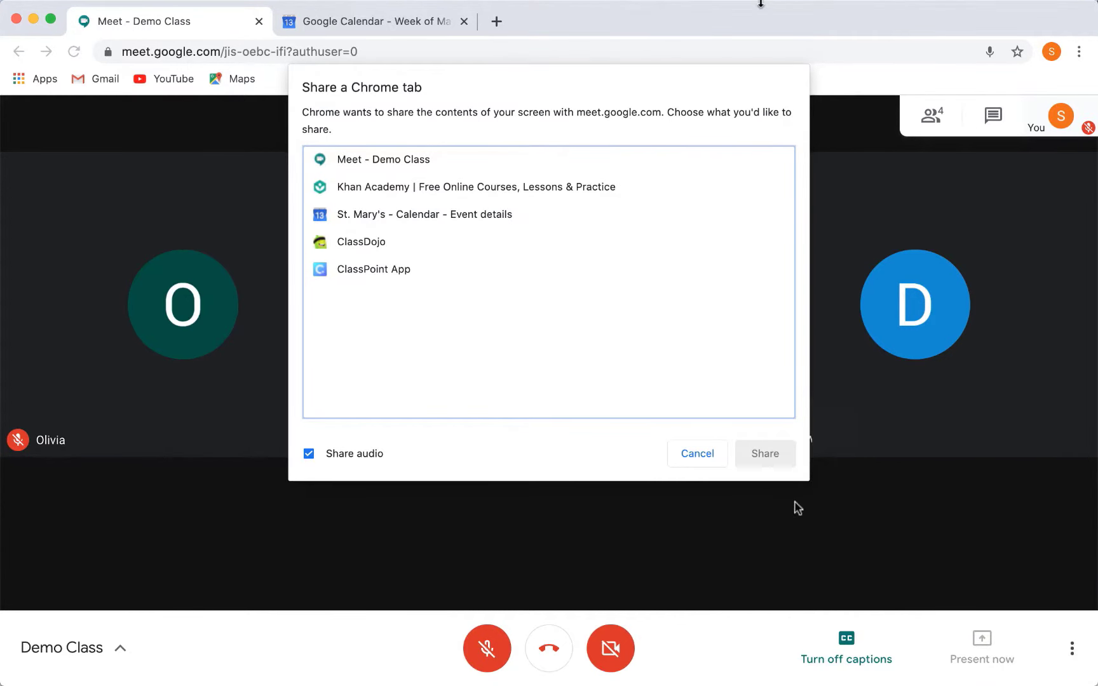
click(702, 455)
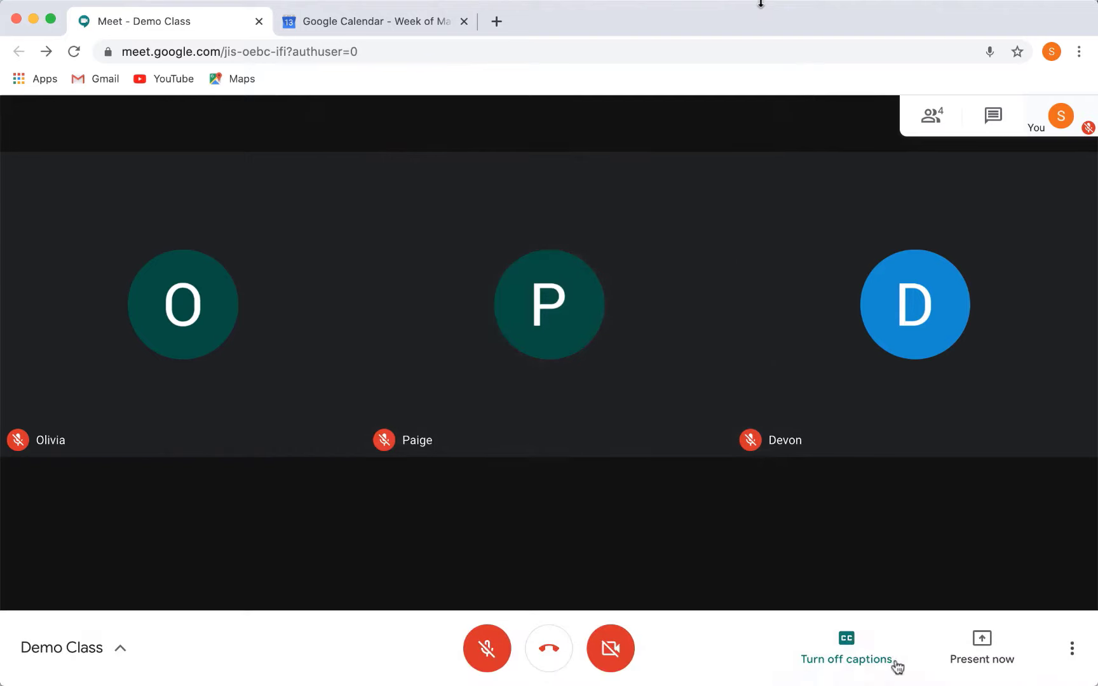
Present the entire screen to everyone in the Demo Class meeting
click(981, 663)
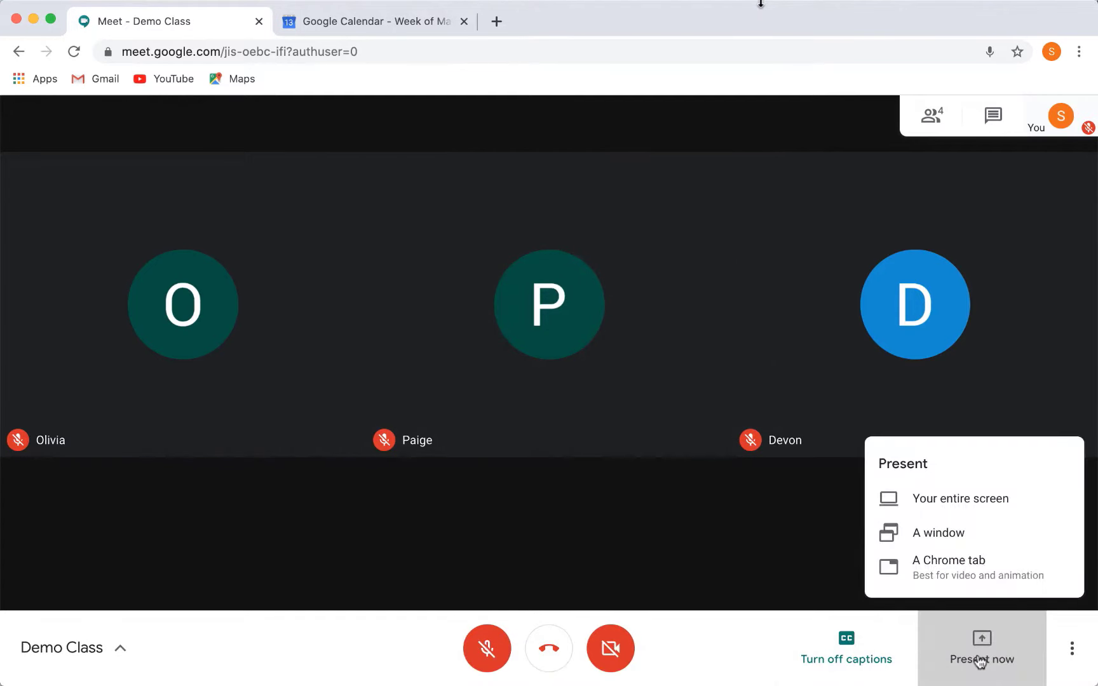
click(991, 504)
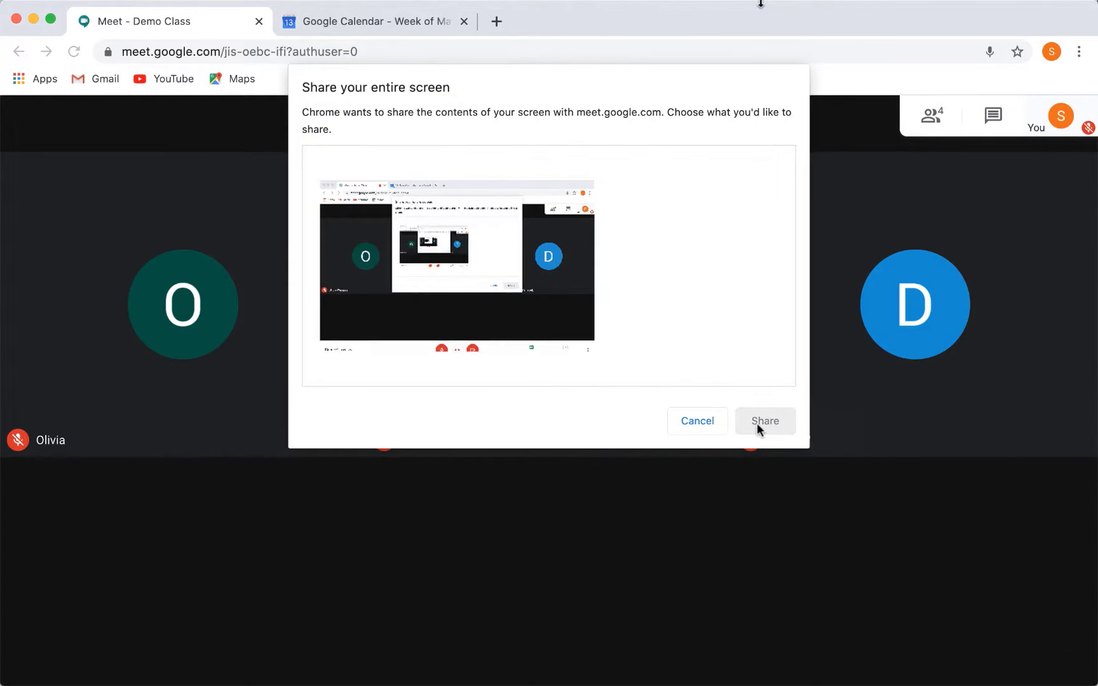
click(494, 322)
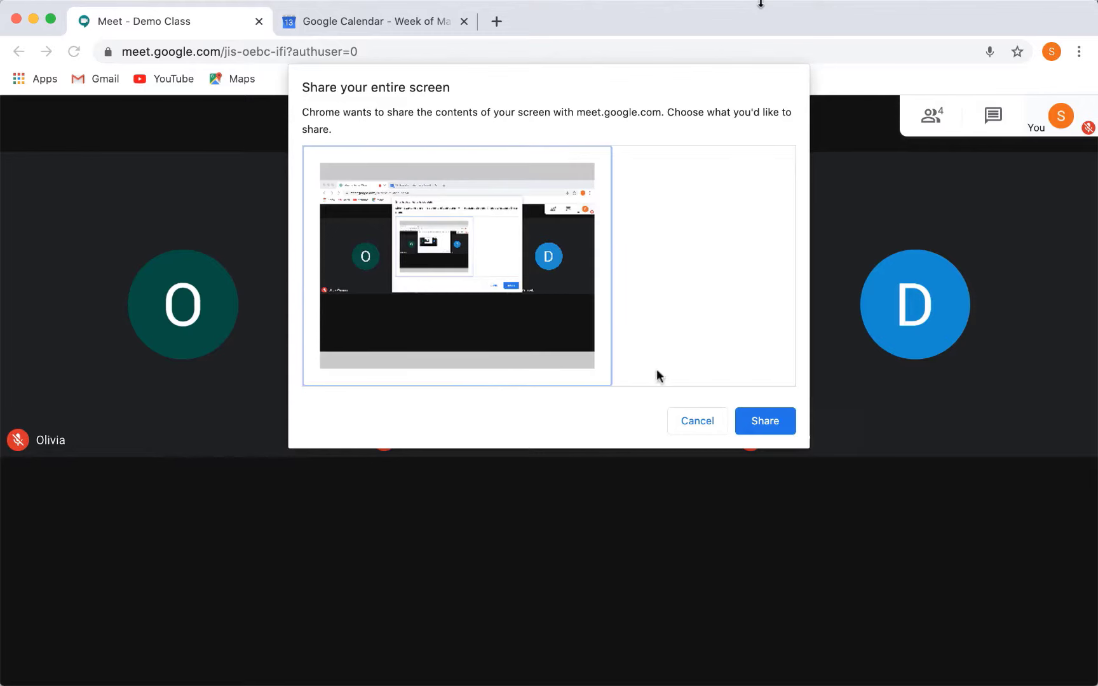
click(757, 421)
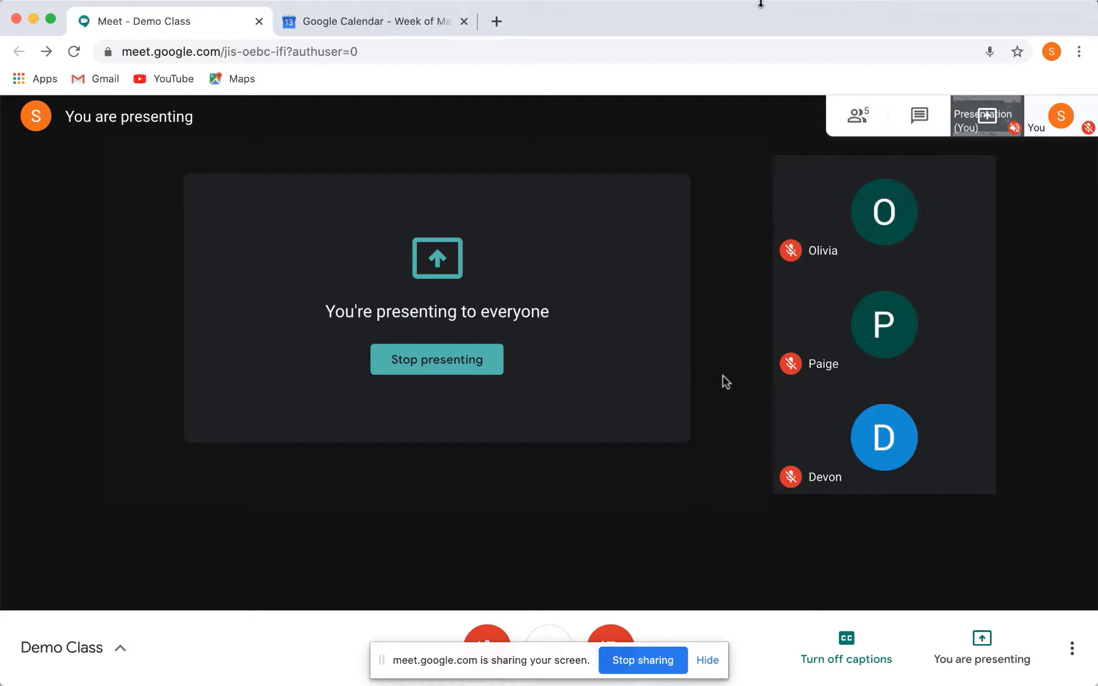
View the participant list and the chat messages while presenting, and stop sharing the screen
click(861, 118)
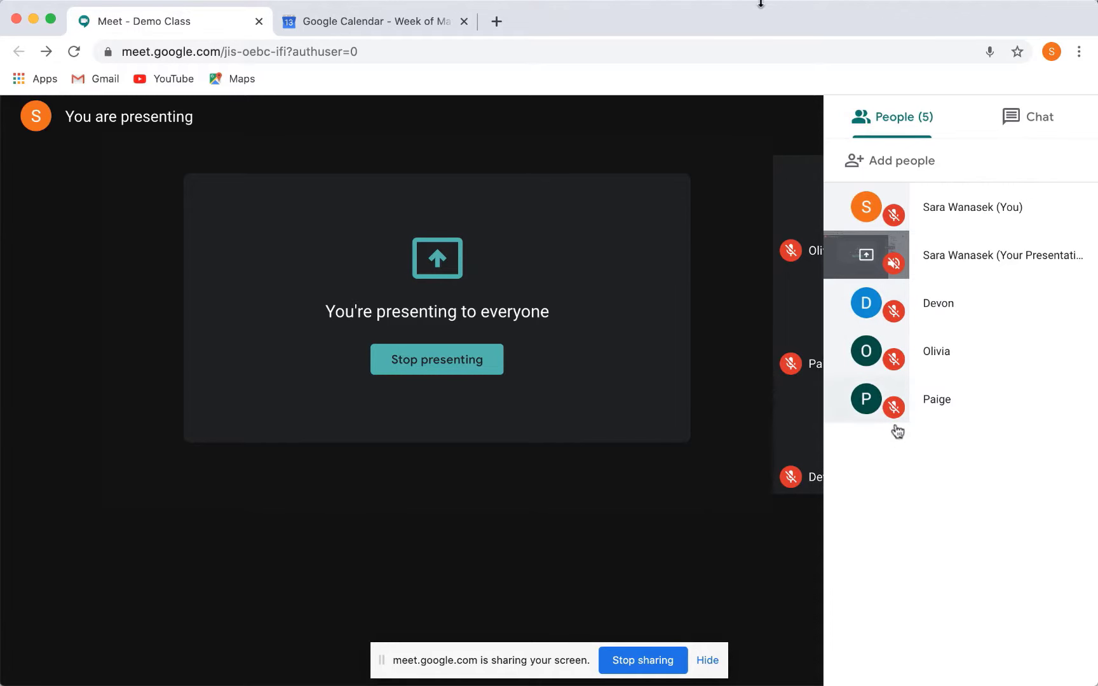
click(1041, 122)
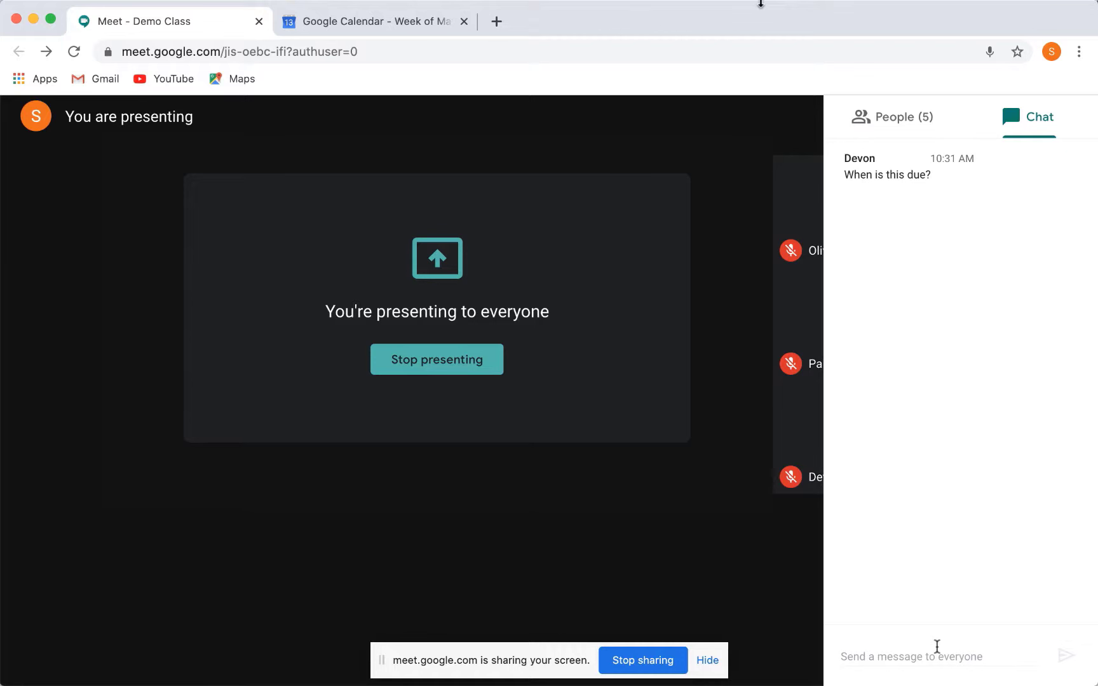
click(742, 563)
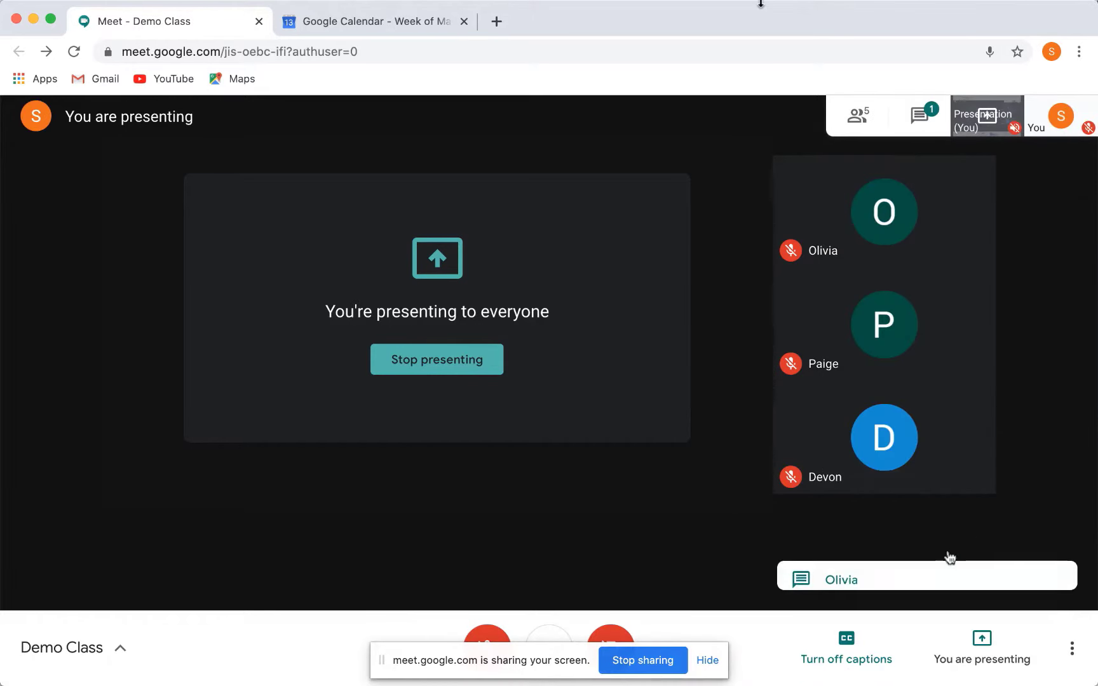
click(664, 662)
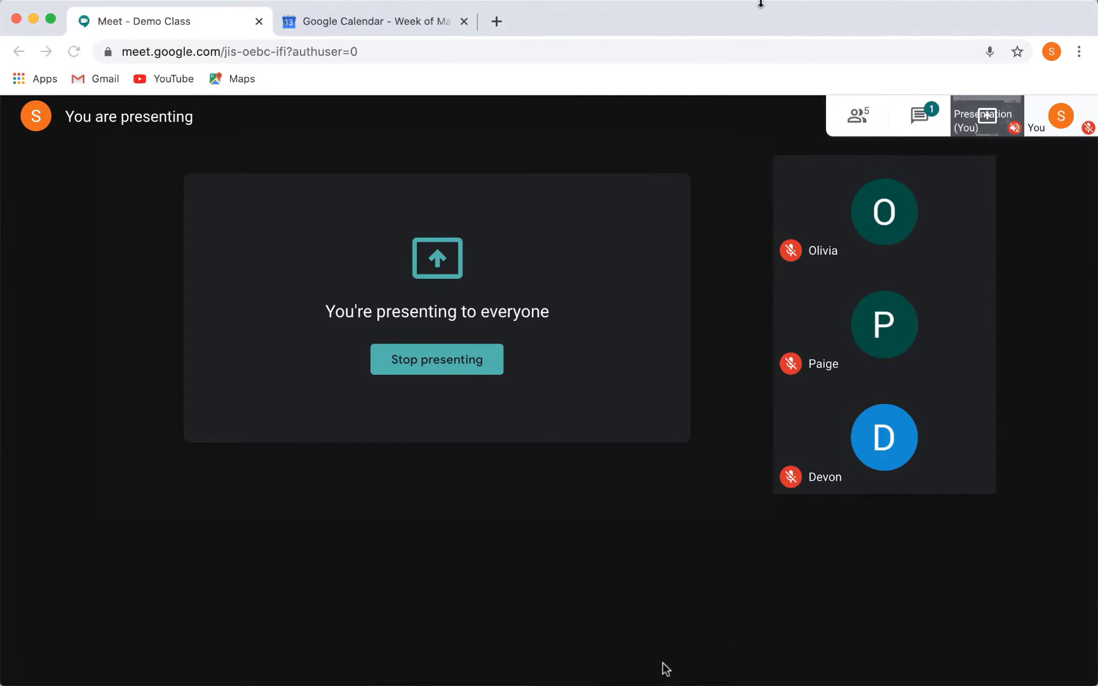